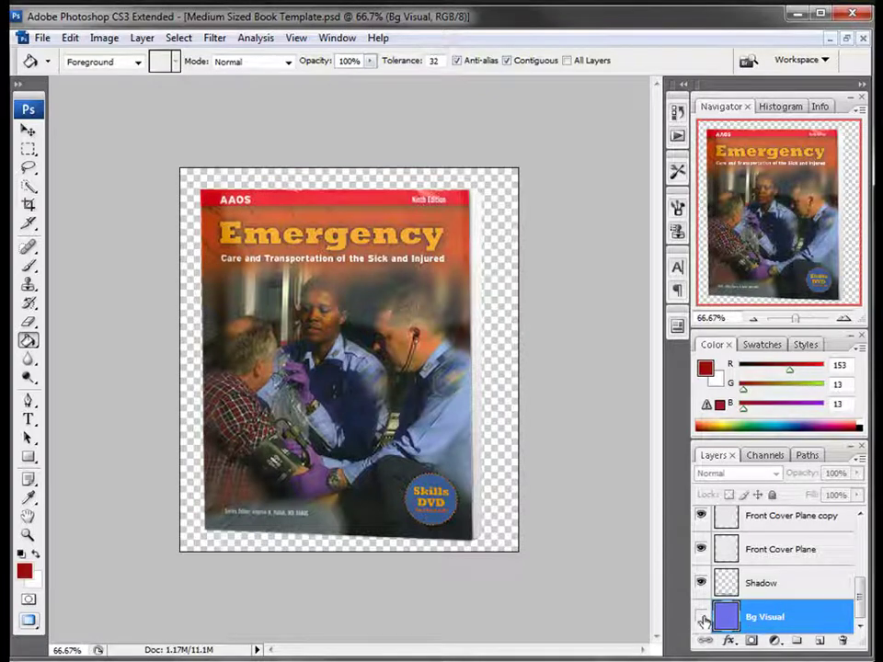
Show Bg Visual, hide Layers 2 and 3, and float windows to bring Untitled-1 forward
{"action": "left_click", "coordinate": [702, 617]}
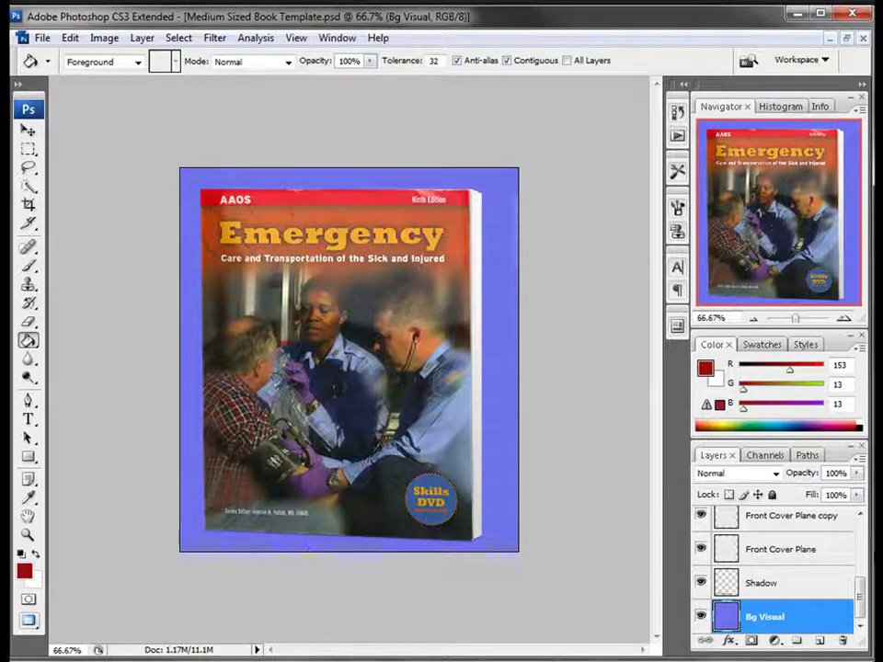
{"action": "left_click_drag", "start_coordinate": [859, 592], "coordinate": [862, 541]}
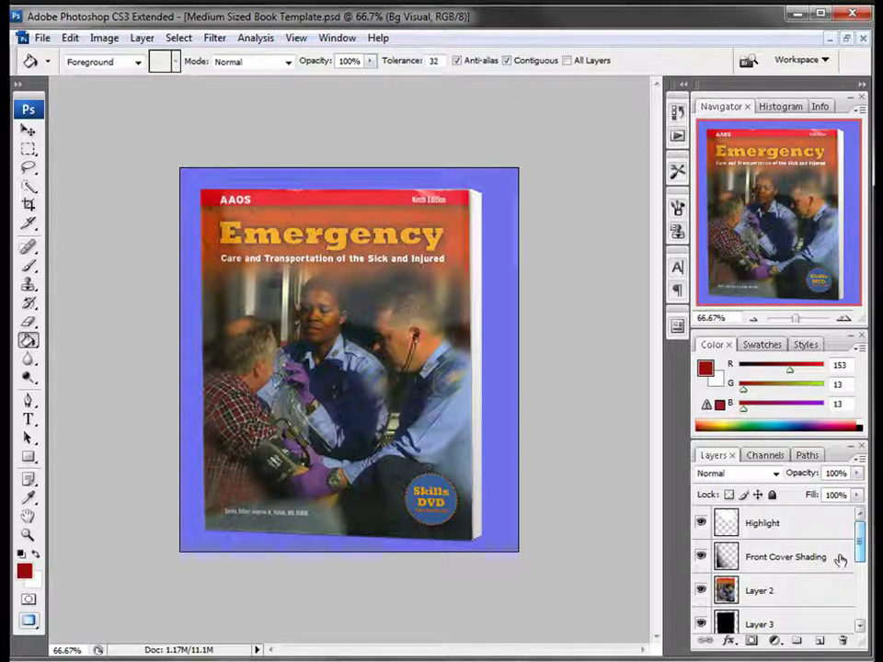
{"action": "left_click", "coordinate": [701, 591]}
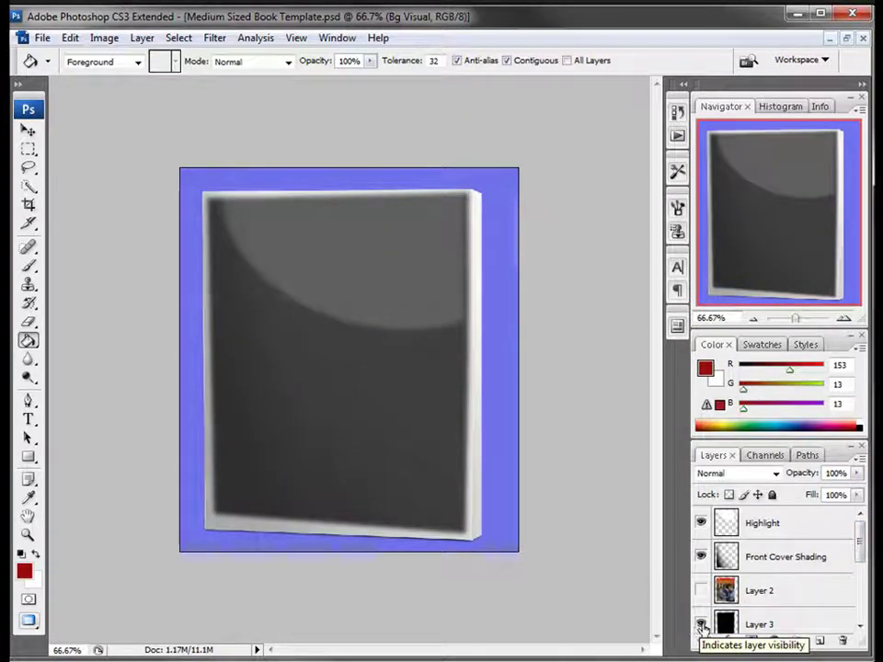
{"action": "left_click", "coordinate": [702, 625]}
{"action": "mouse_move", "coordinate": [860, 529]}
{"action": "left_mouse_down"}
{"action": "mouse_move", "coordinate": [862, 600]}
{"action": "mouse_move", "coordinate": [861, 560]}
{"action": "left_mouse_up"}
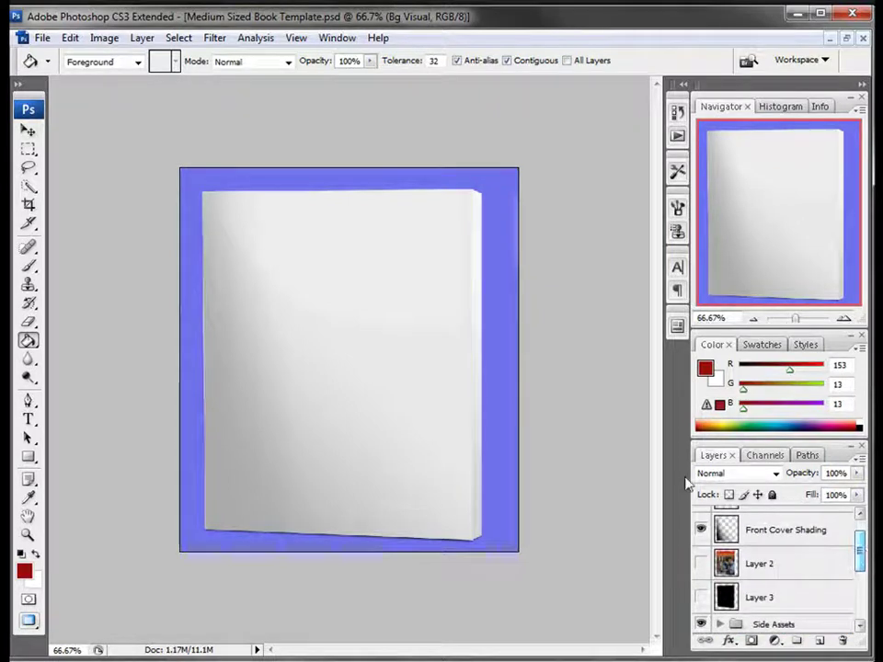
{"action": "left_click", "coordinate": [847, 41]}
{"action": "left_click_drag", "start_coordinate": [305, 99], "coordinate": [529, 121]}
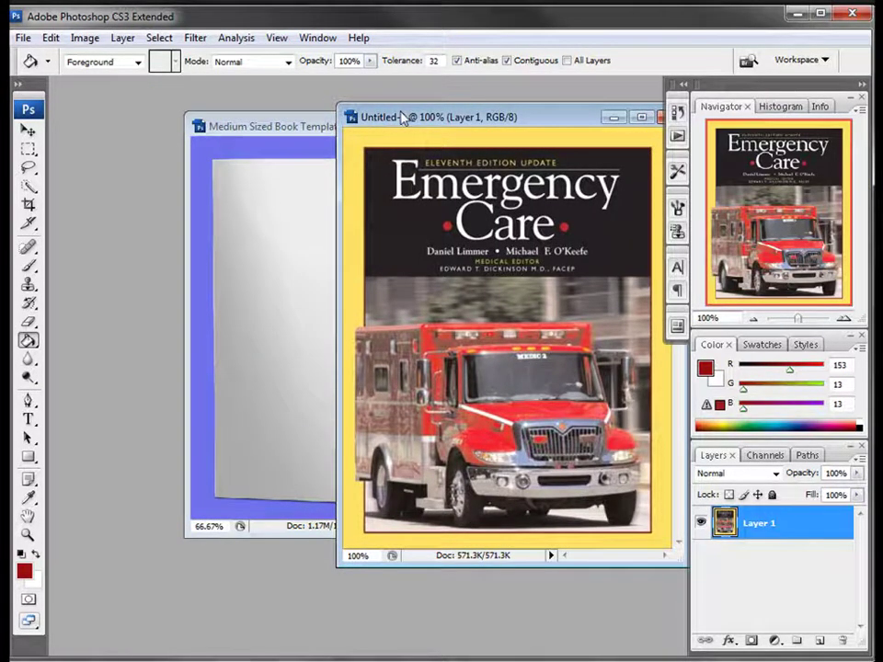
Copy the Emergency Care cover layer into the book template, placing it above Front Cover Plane
{"action": "left_click_drag", "start_coordinate": [402, 115], "coordinate": [410, 191]}
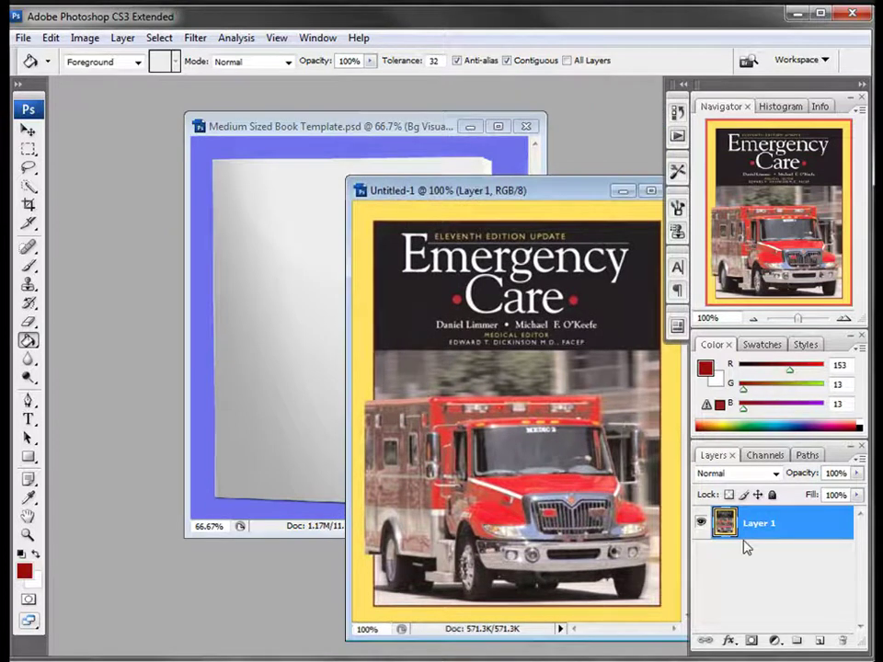
{"action": "left_click_drag", "start_coordinate": [725, 523], "coordinate": [291, 348]}
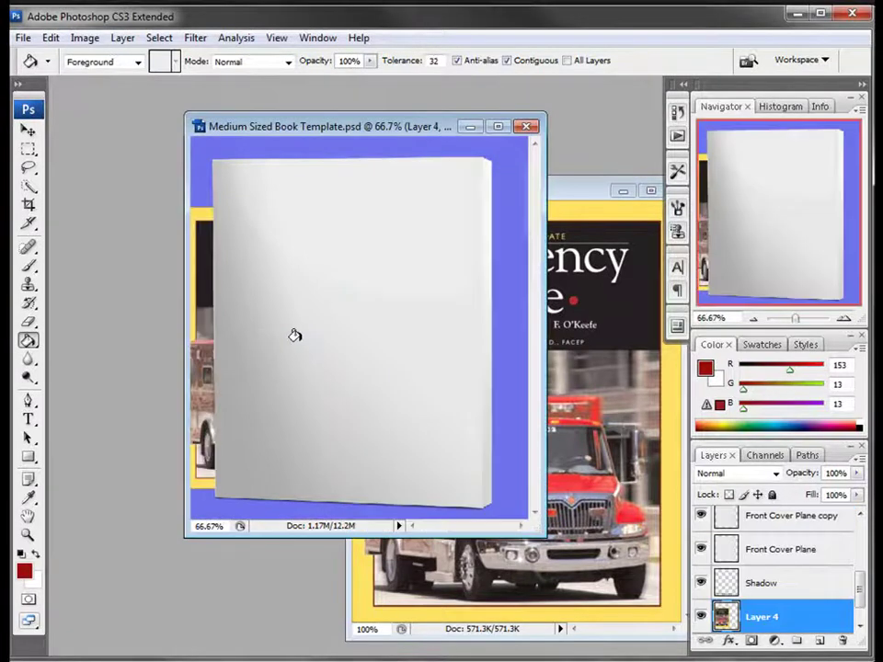
{"action": "left_click_drag", "start_coordinate": [776, 617], "coordinate": [727, 593]}
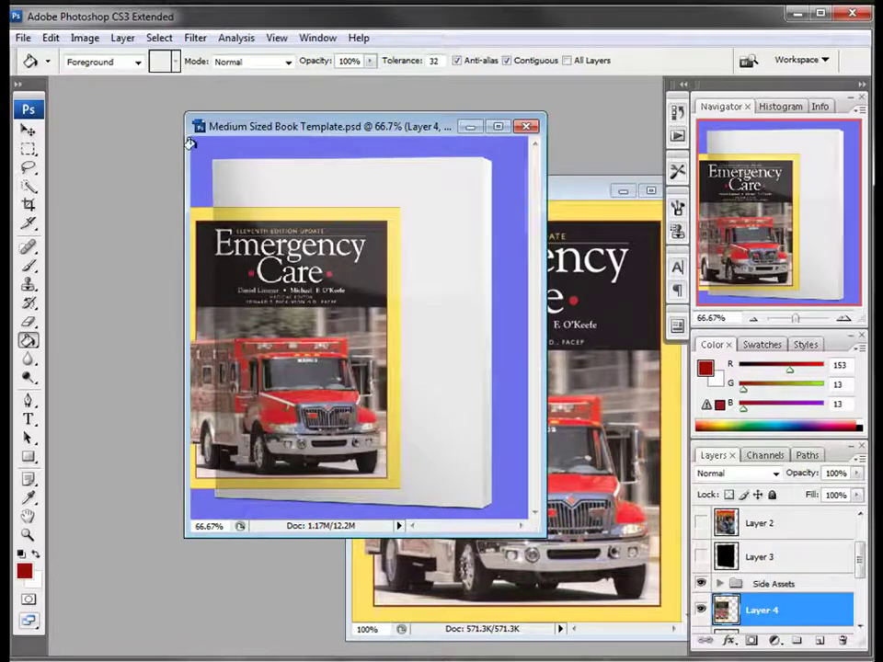
Move Layer 4 onto the front face, scale it up to fill it, and toggle Front Cover Shading
{"action": "left_click", "coordinate": [28, 130]}
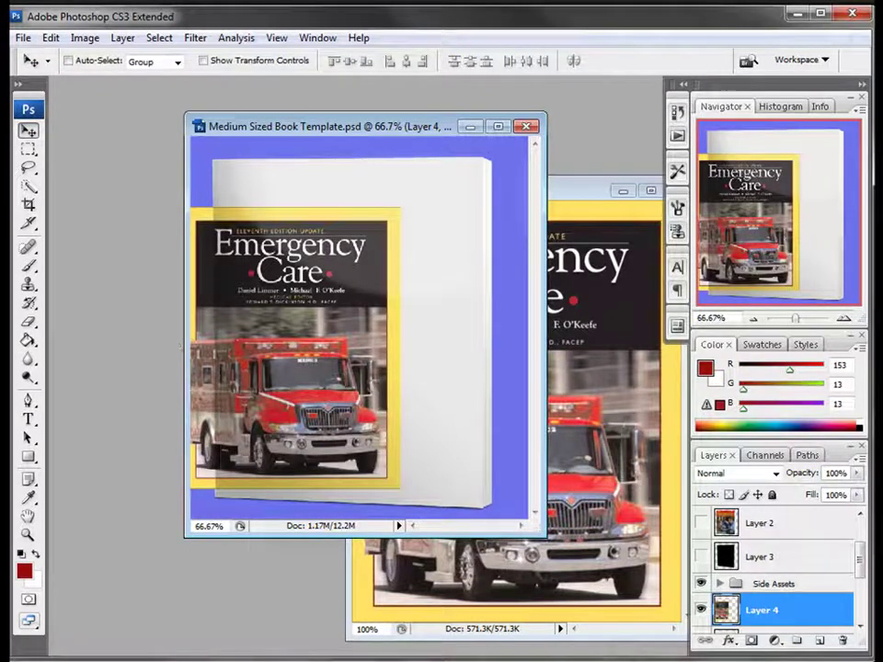
{"action": "left_click_drag", "start_coordinate": [205, 361], "coordinate": [229, 312]}
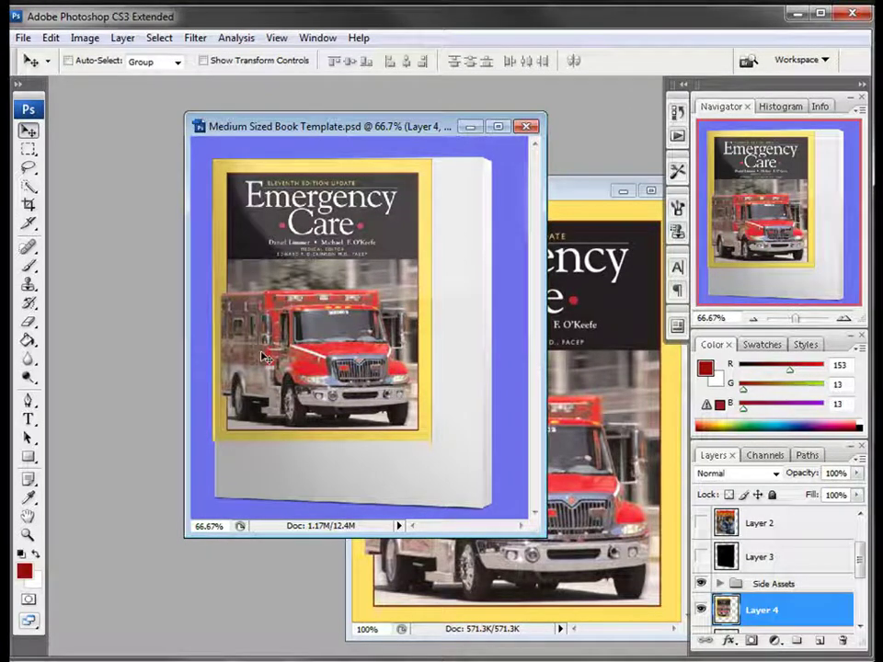
{"action": "left_click", "coordinate": [52, 38]}
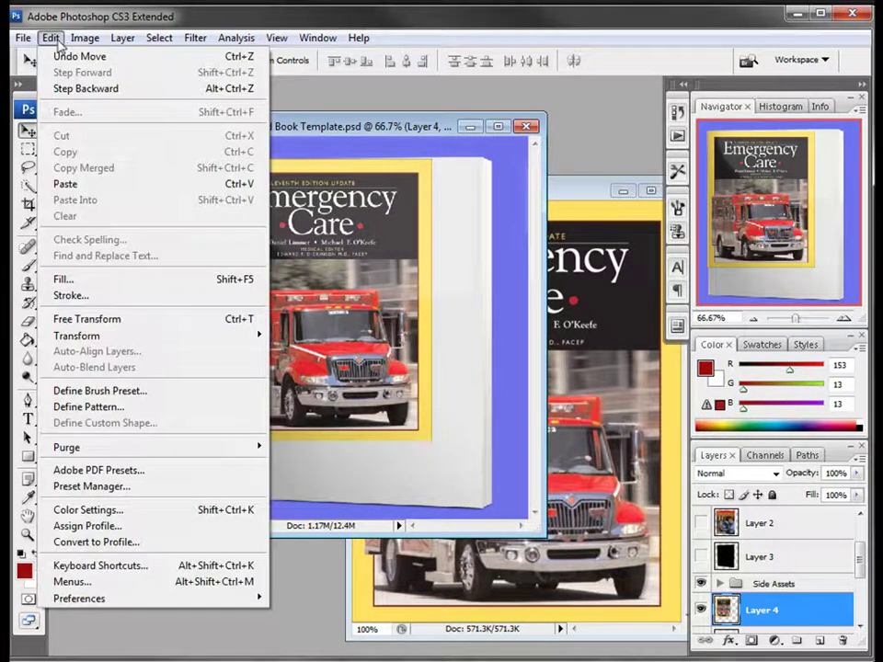
{"action": "left_click", "coordinate": [123, 321]}
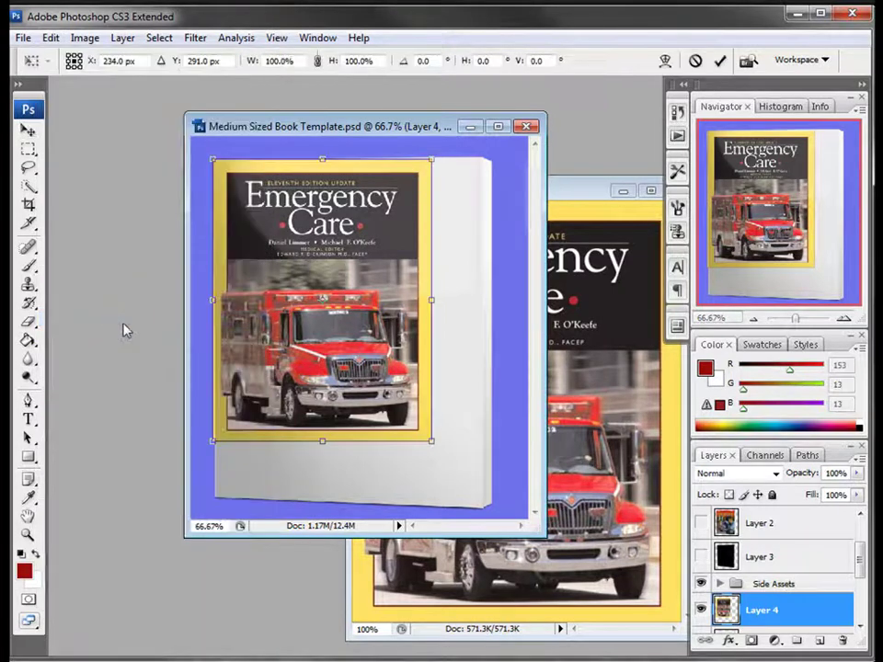
{"action": "left_click_drag", "start_coordinate": [433, 444], "coordinate": [490, 509]}
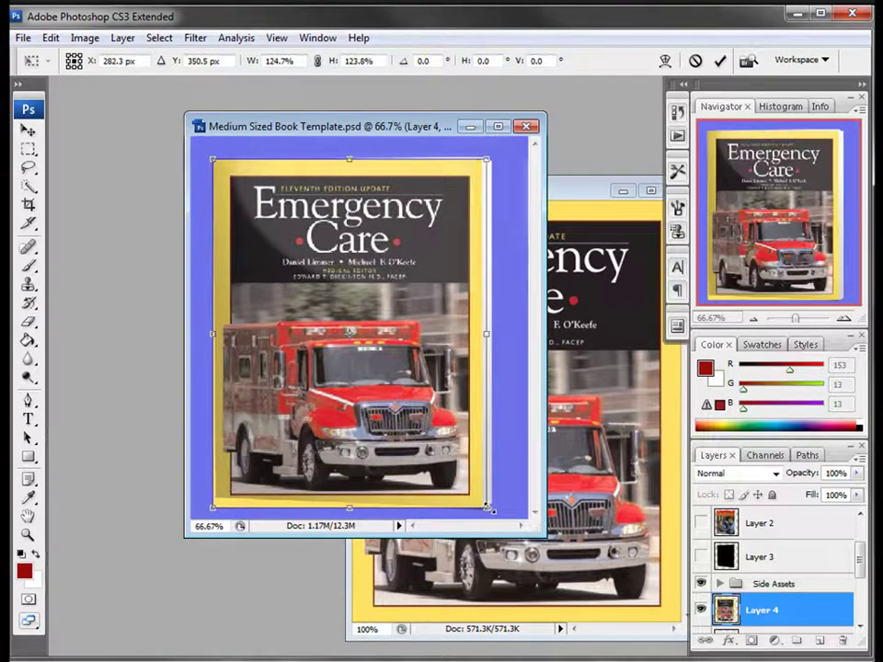
{"action": "key", "text": "Return"}
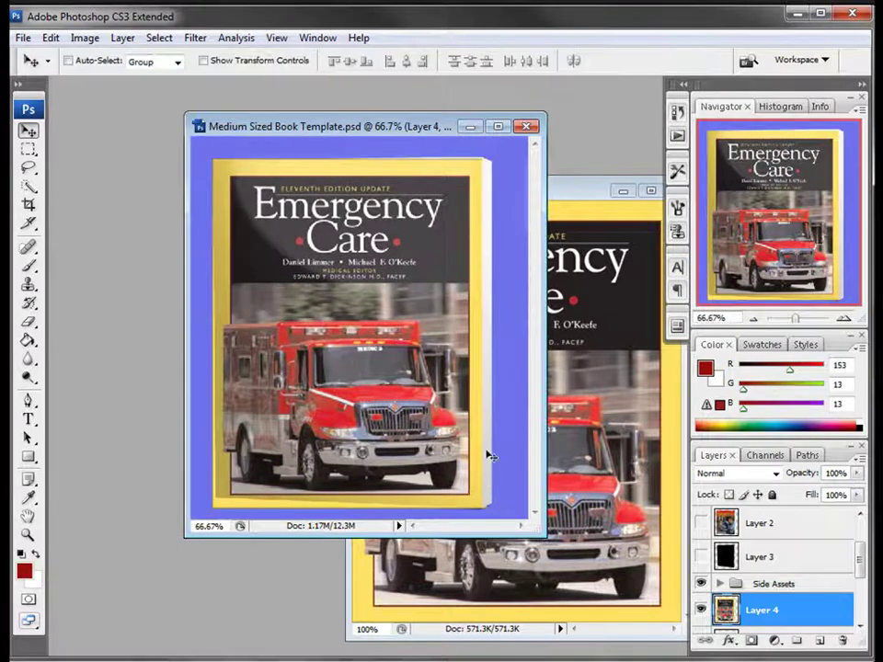
{"action": "left_click_drag", "start_coordinate": [862, 568], "coordinate": [863, 548]}
{"action": "left_click", "coordinate": [703, 549]}
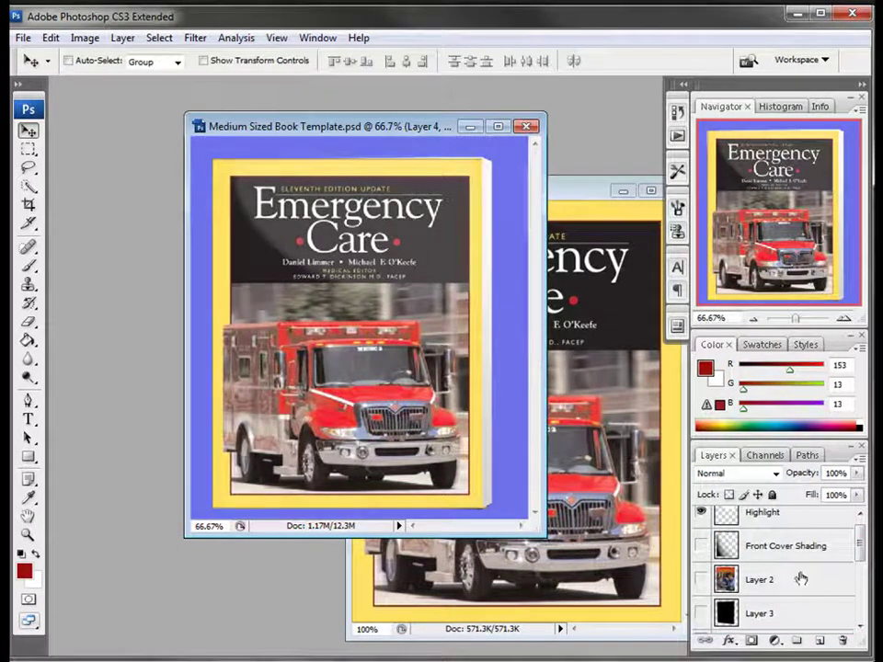
Select Layer 4 and lower its opacity so the book shows through for aligning
{"action": "left_click", "coordinate": [862, 571]}
{"action": "scroll", "coordinate": [778, 569], "scroll_direction": "down", "scroll_amount": 1}
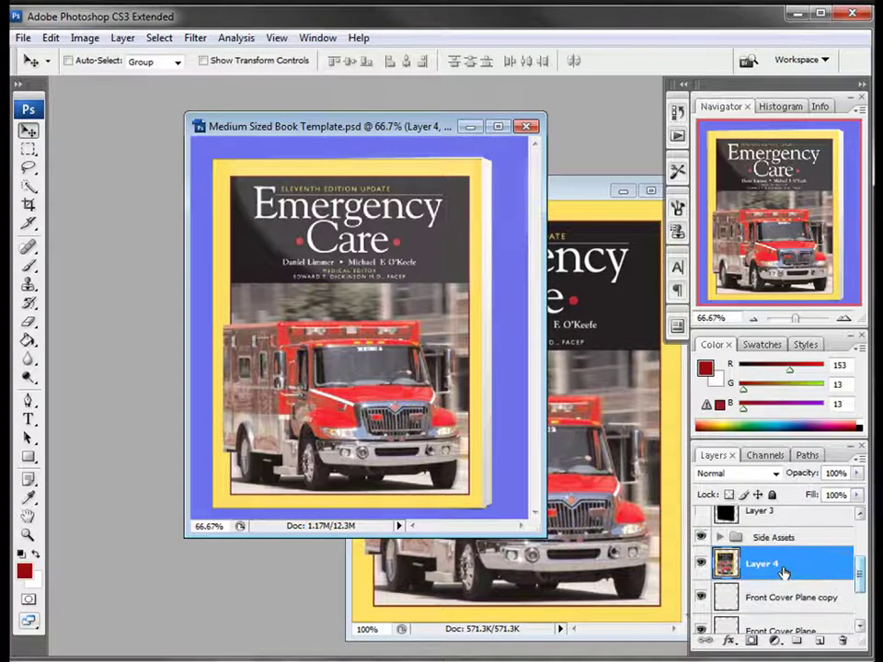
{"action": "left_click_drag", "start_coordinate": [856, 480], "coordinate": [832, 498]}
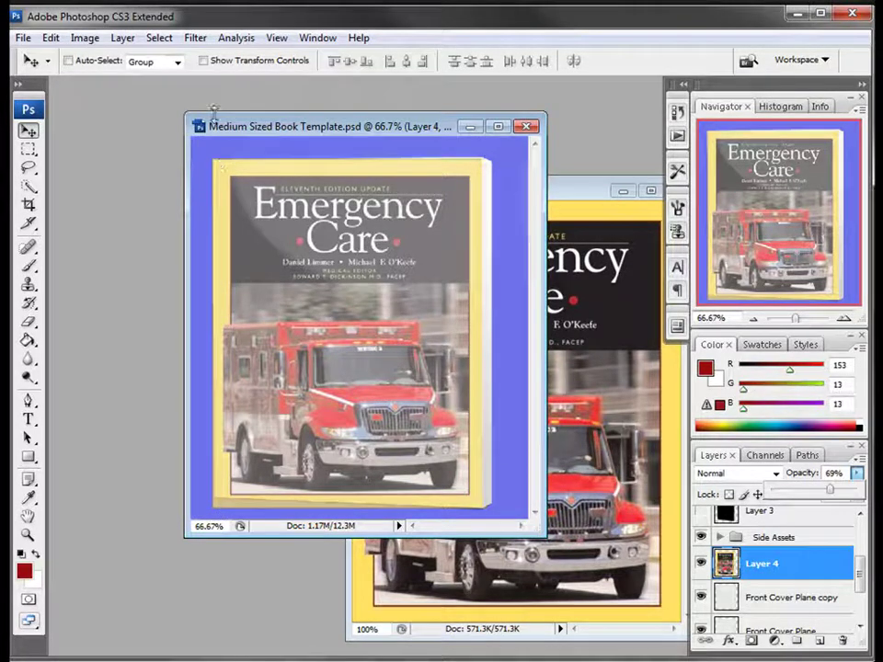
Free-transform the cover's corners onto the book's front-face corners, then restore 100% opacity
{"action": "left_click", "coordinate": [50, 38]}
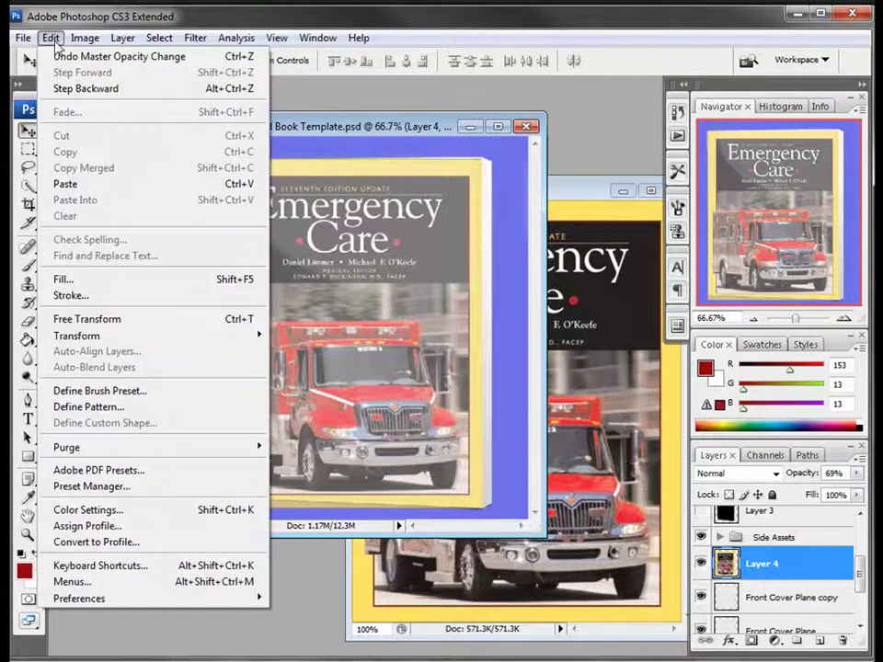
{"action": "left_click", "coordinate": [85, 319]}
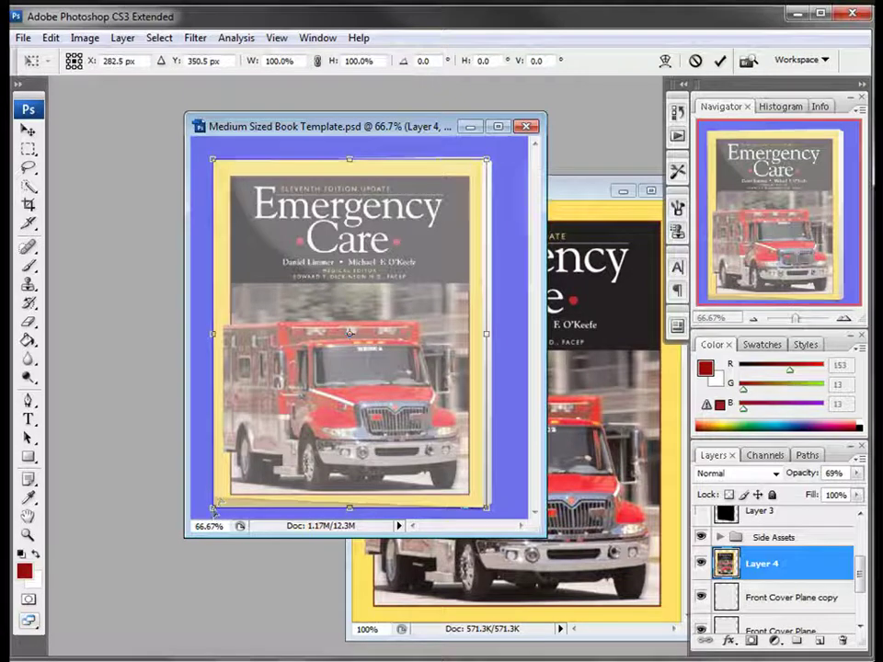
{"action": "left_click_drag", "start_coordinate": [213, 509], "coordinate": [214, 498]}
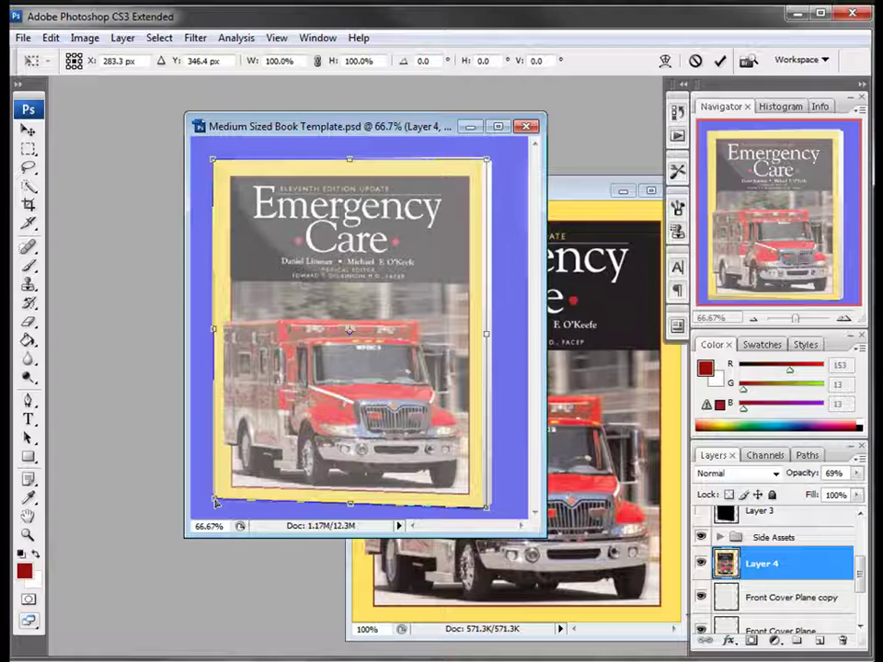
{"action": "left_click_drag", "start_coordinate": [488, 512], "coordinate": [483, 508]}
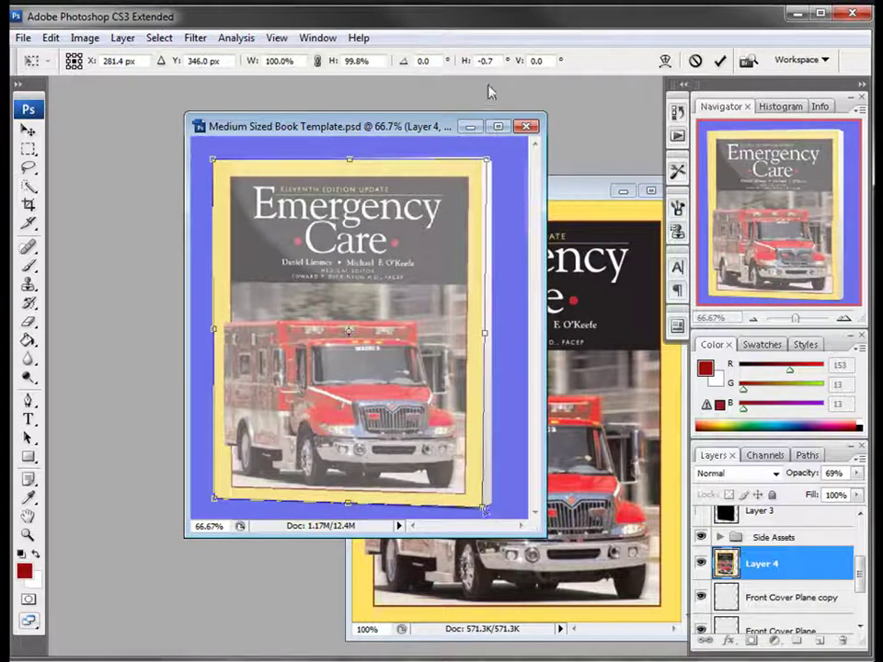
{"action": "left_click_drag", "start_coordinate": [489, 162], "coordinate": [486, 156]}
{"action": "key", "text": "Return"}
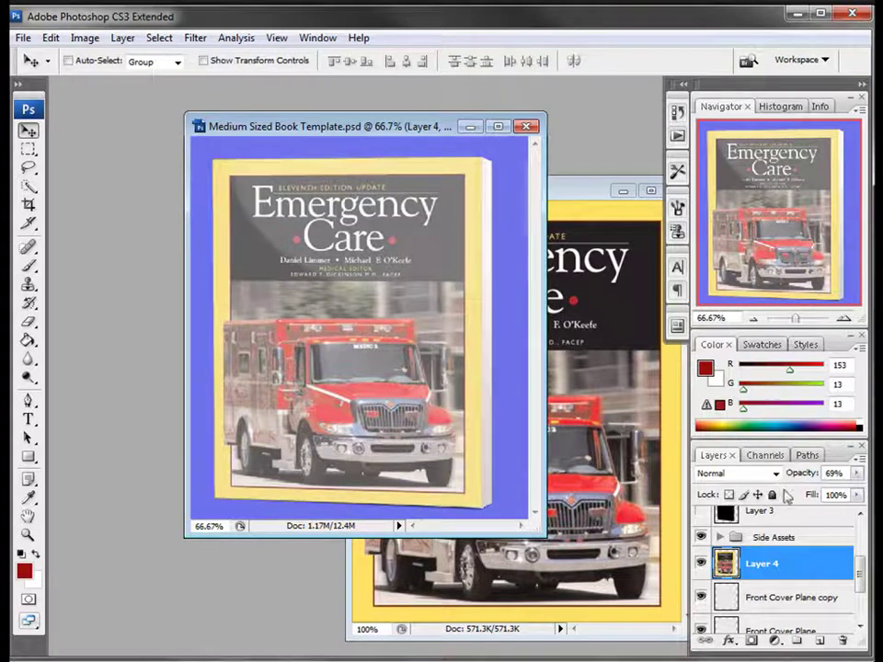
{"action": "left_click_drag", "start_coordinate": [856, 473], "coordinate": [864, 494]}
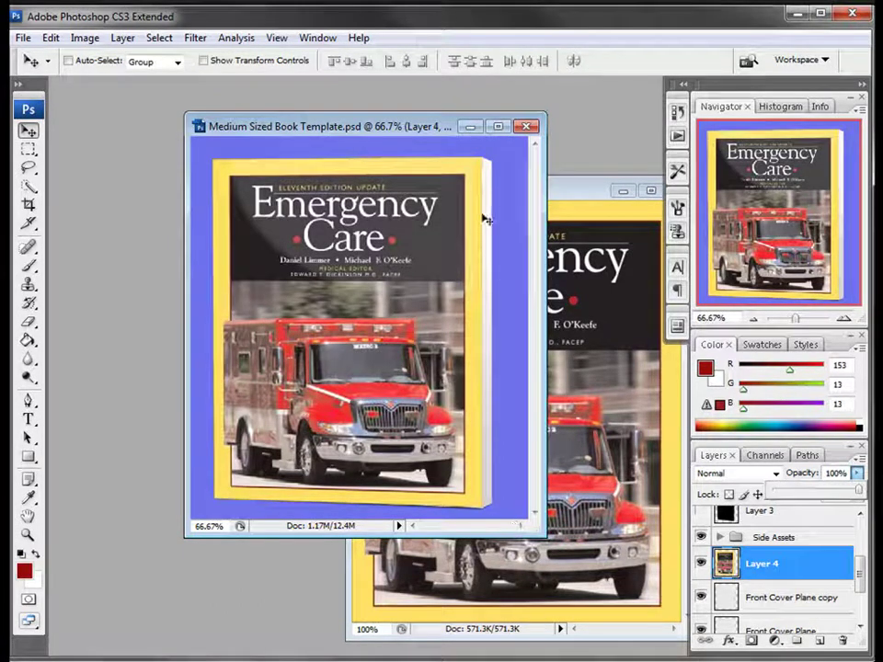
Zoom into the bottom-right corner and nudge the cover to 100.3% height to meet the book's corner
{"action": "key", "text": "z"}
{"action": "left_click_drag", "start_coordinate": [517, 483], "coordinate": [419, 515]}
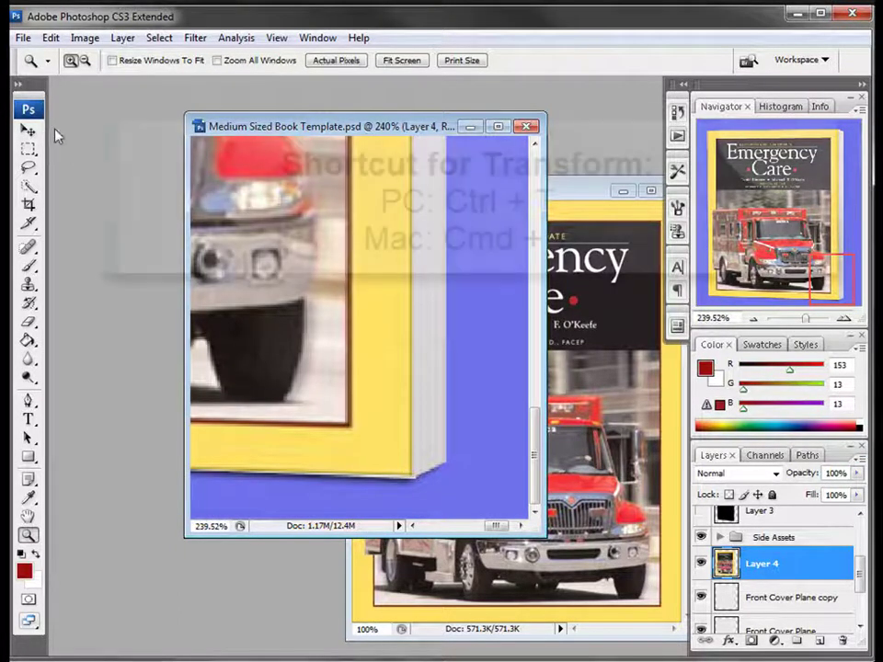
{"action": "key", "text": "ctrl+t"}
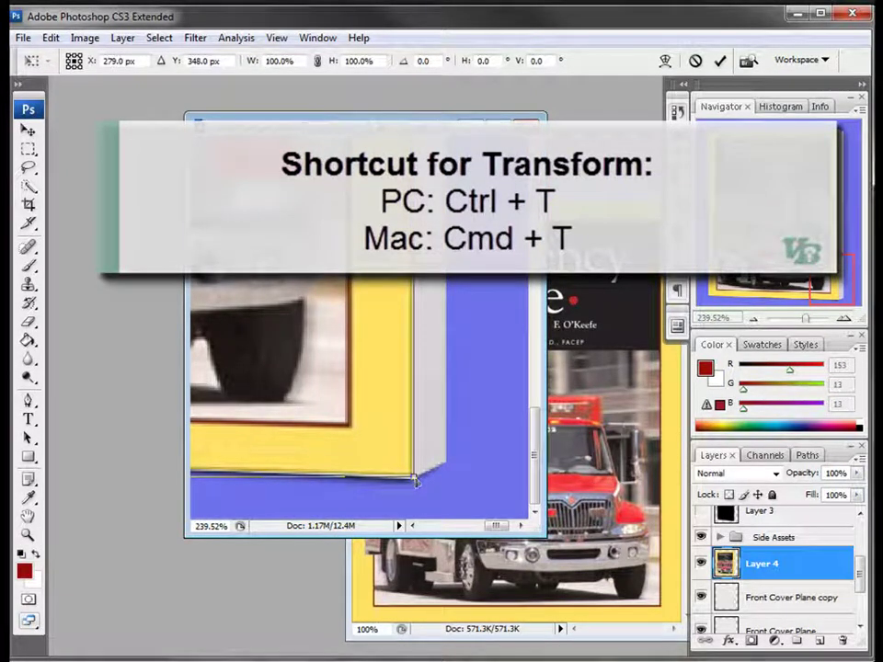
{"action": "left_click_drag", "start_coordinate": [414, 481], "coordinate": [416, 485]}
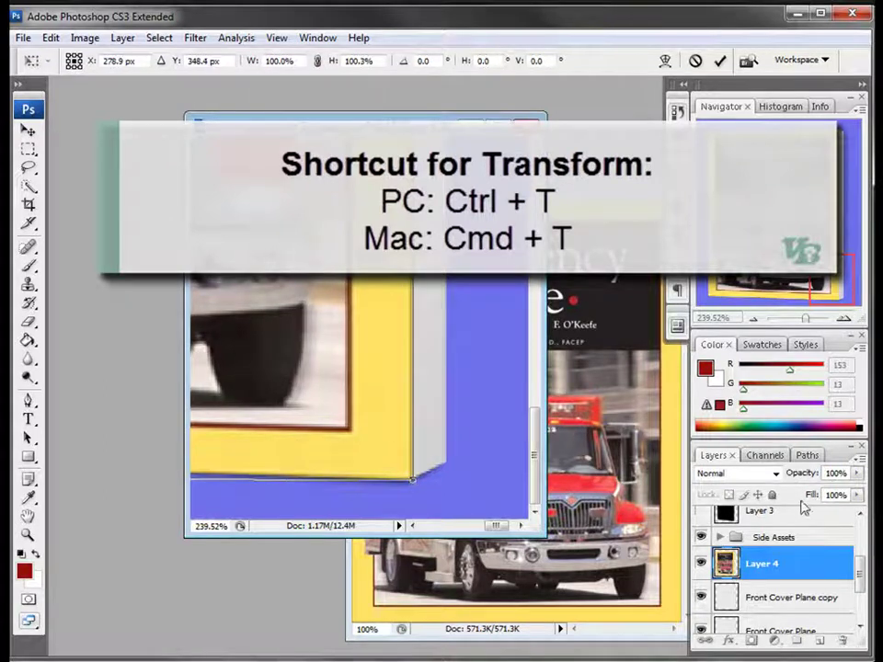
{"action": "key", "text": "Return"}
{"action": "key", "text": "z"}
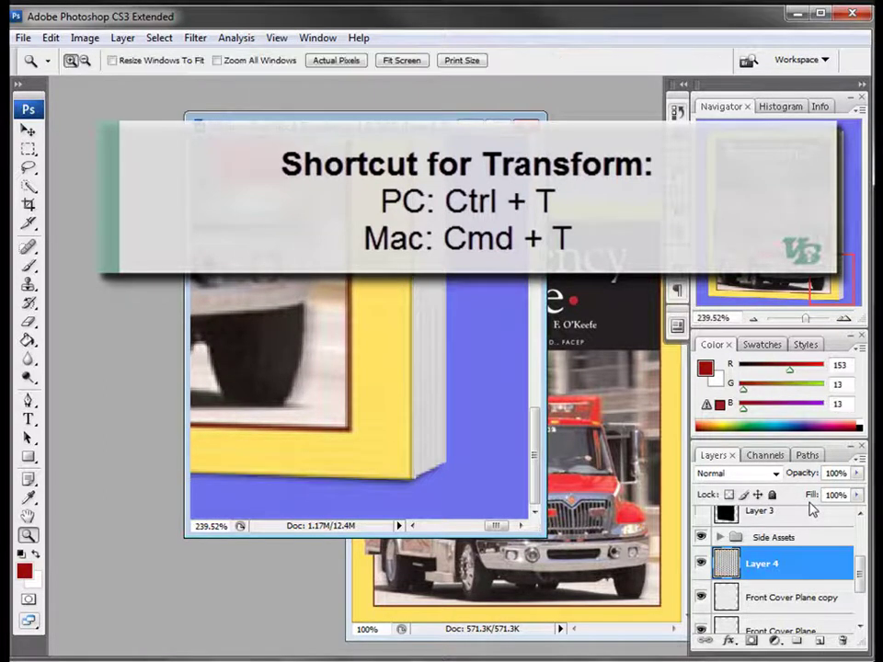
{"action": "left_click_drag", "start_coordinate": [534, 460], "coordinate": [538, 279]}
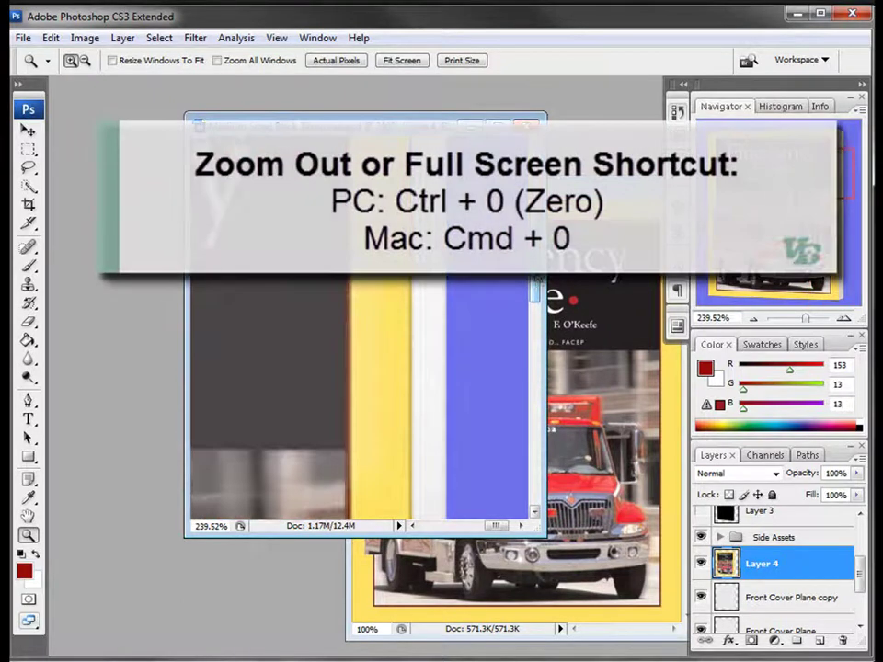
Fit the image on screen and make the Front Cover Shading layer visible over the cover
{"action": "key", "text": "ctrl+0"}
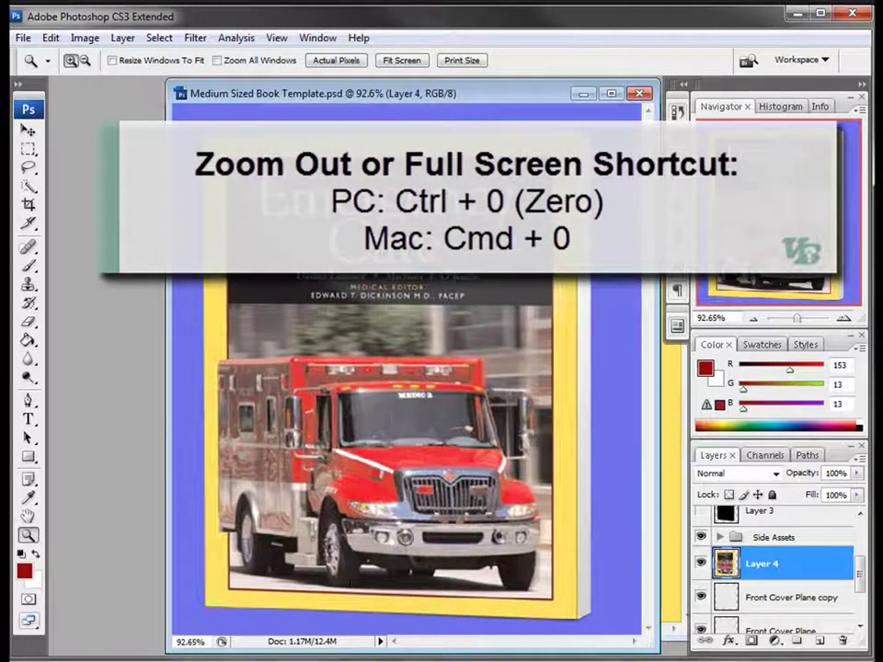
{"action": "left_click_drag", "start_coordinate": [859, 570], "coordinate": [862, 547]}
{"action": "left_click", "coordinate": [701, 550]}
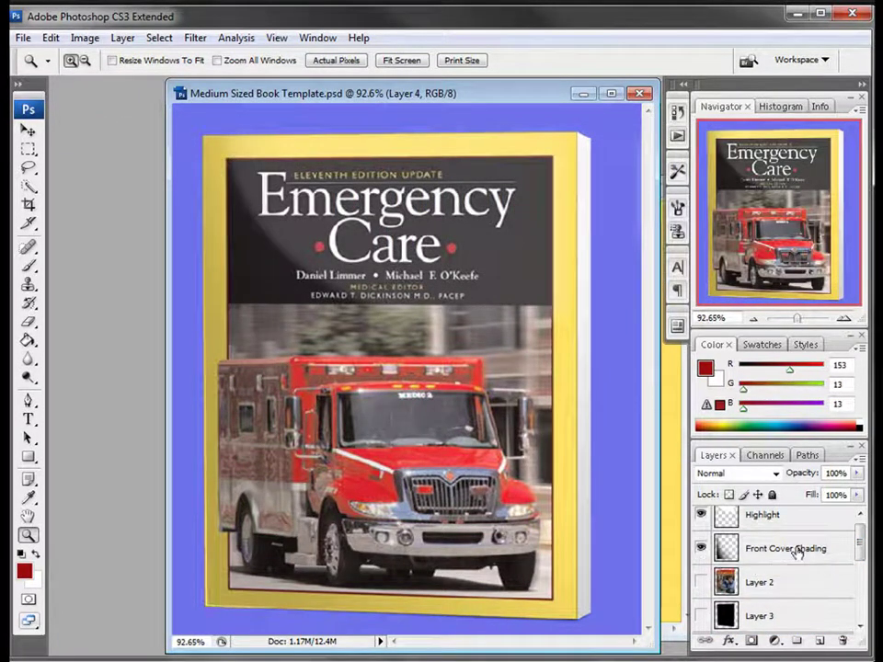
{"action": "mouse_move", "coordinate": [859, 552]}
{"action": "left_mouse_down"}
{"action": "mouse_move", "coordinate": [861, 545]}
{"action": "mouse_move", "coordinate": [861, 563]}
{"action": "left_mouse_up"}
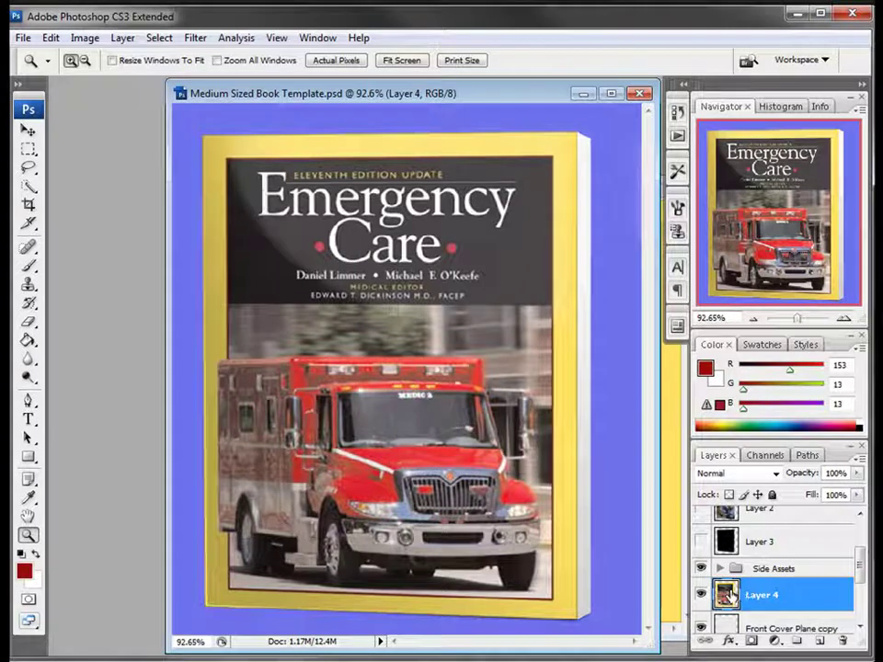
Move Layer 3 below Layer 4 and rename it 'shadow page'
{"action": "left_click", "coordinate": [29, 129]}
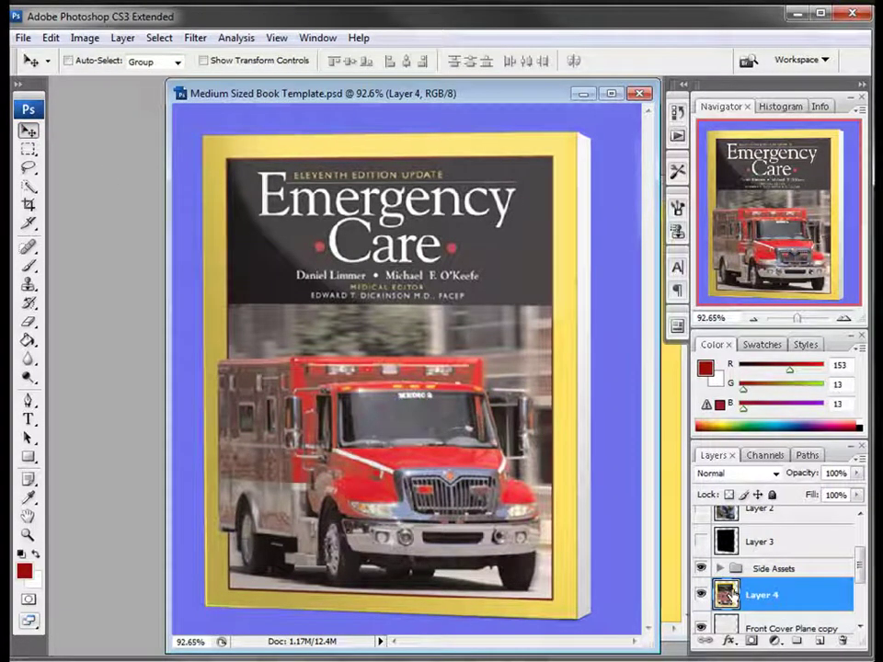
{"action": "left_click", "coordinate": [731, 541]}
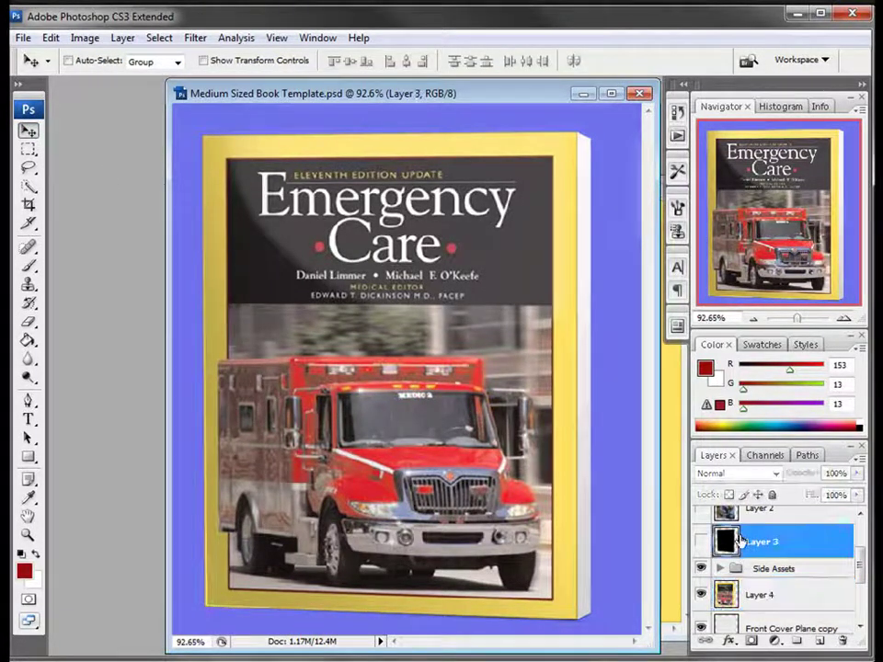
{"action": "left_click", "coordinate": [727, 595]}
{"action": "left_click_drag", "start_coordinate": [733, 540], "coordinate": [763, 611]}
{"action": "double_click", "coordinate": [762, 595]}
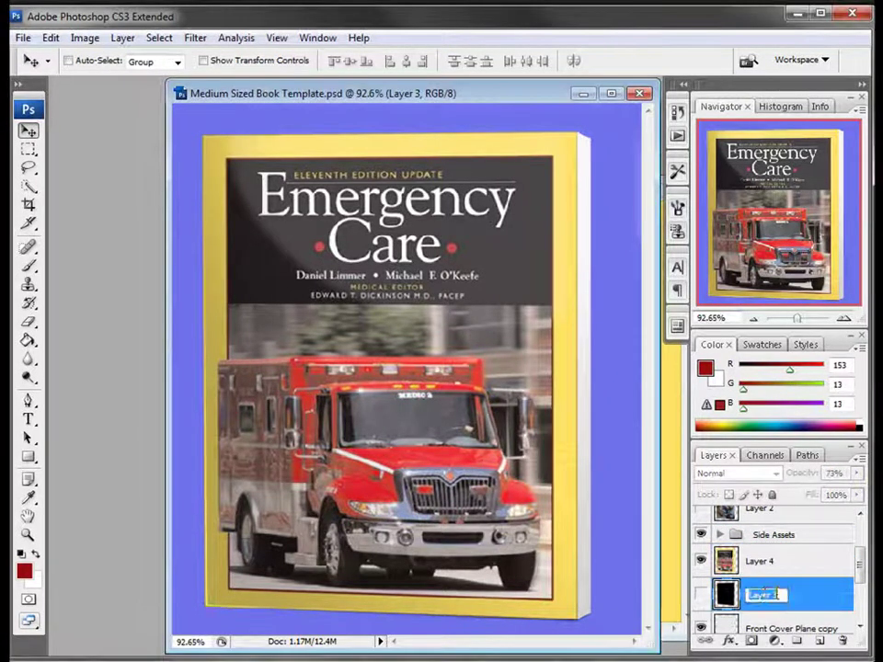
{"action": "type", "text": "Shado"}
{"action": "type", "text": "w_pad"}
{"action": "type", "text": "e"}
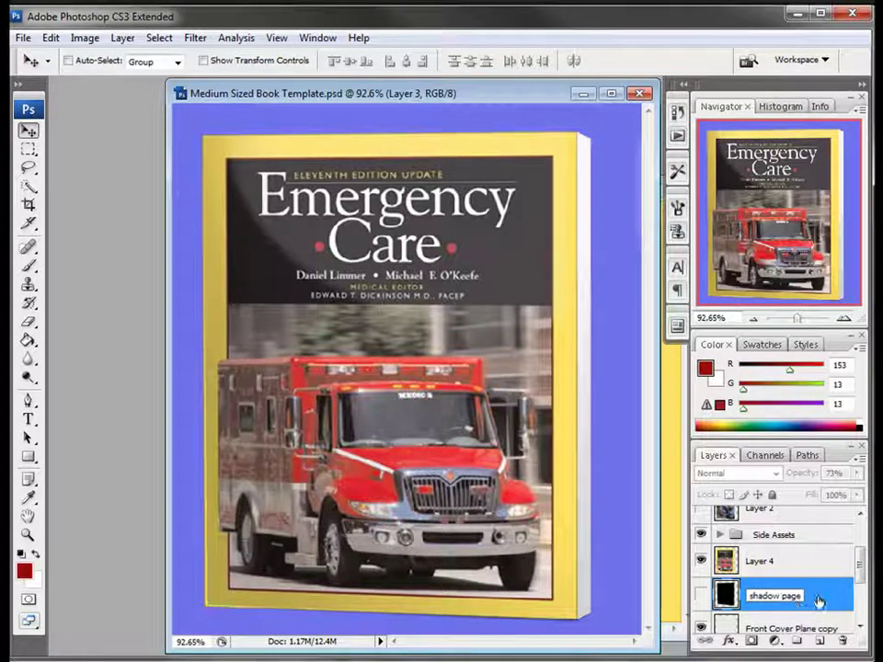
{"action": "key", "text": "Return"}
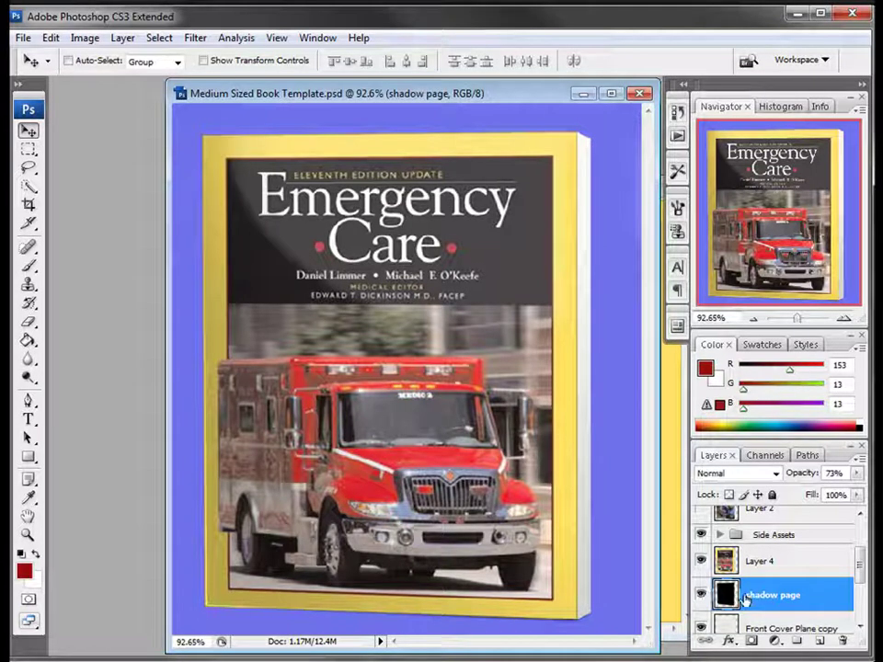
Rename Layer 4 to 'Cover' and start a free transform on it
{"action": "left_click", "coordinate": [759, 563]}
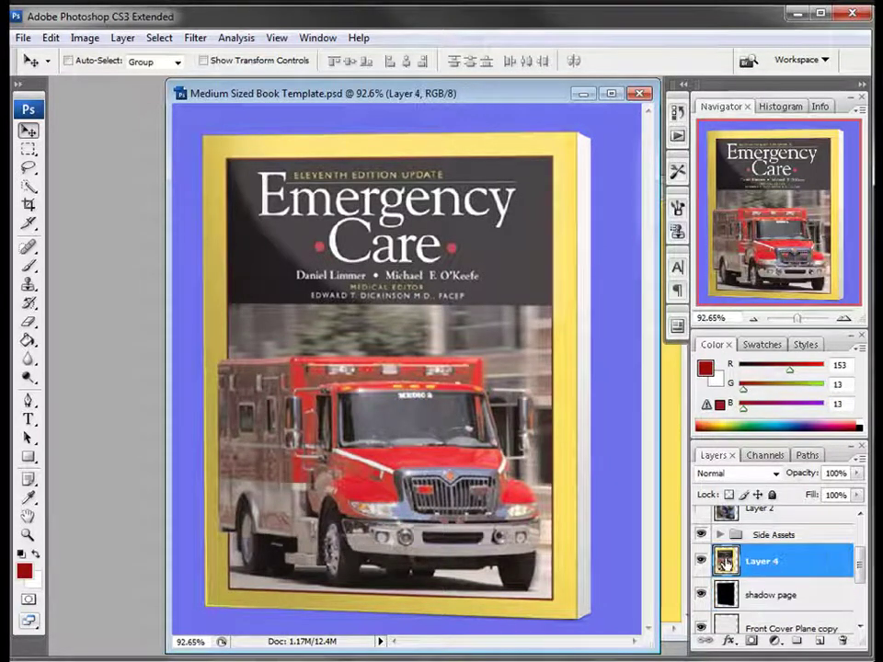
{"action": "double_click", "coordinate": [759, 562]}
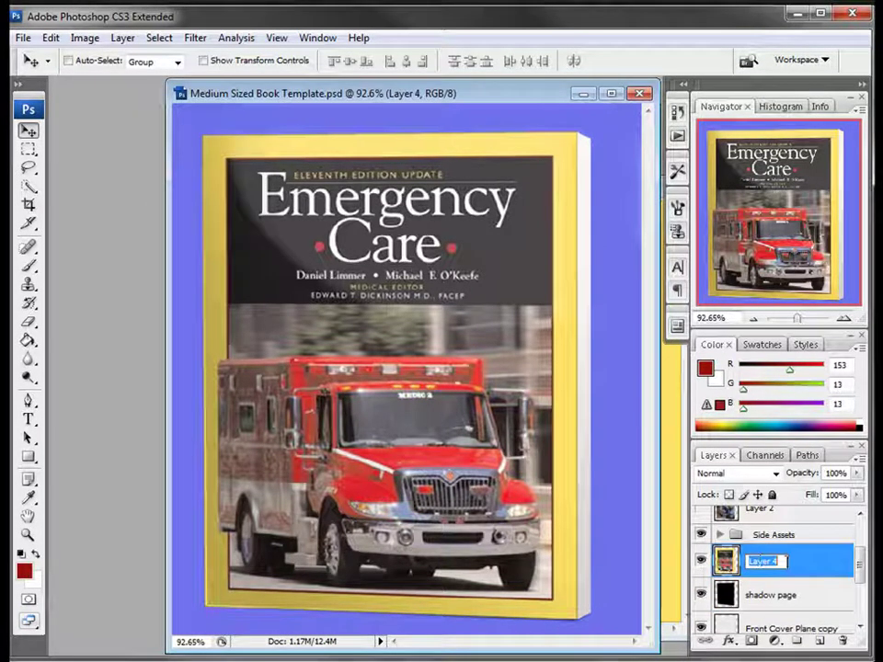
{"action": "type", "text": "V"}
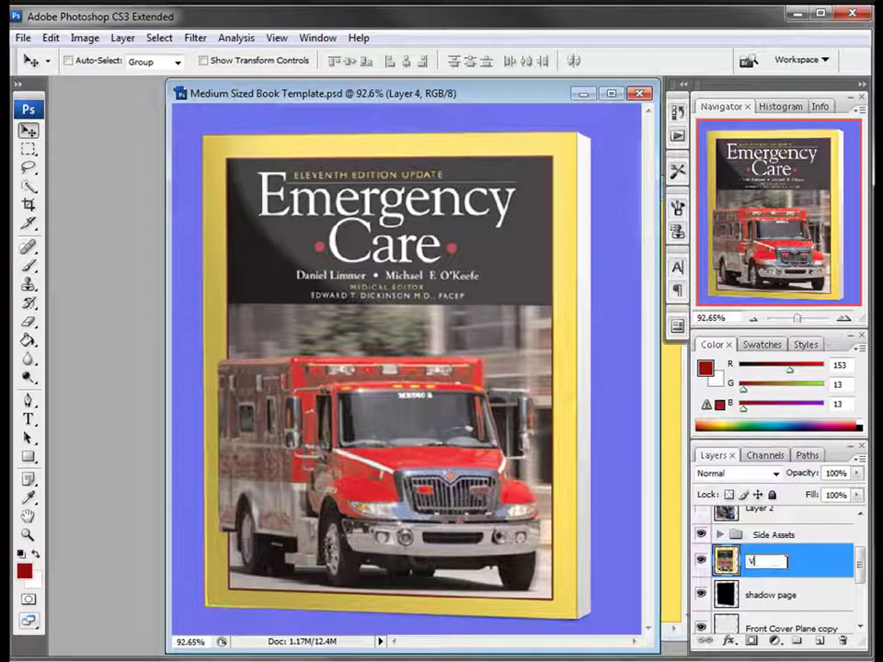
{"action": "type", "text": "over"}
{"action": "left_click", "coordinate": [807, 570]}
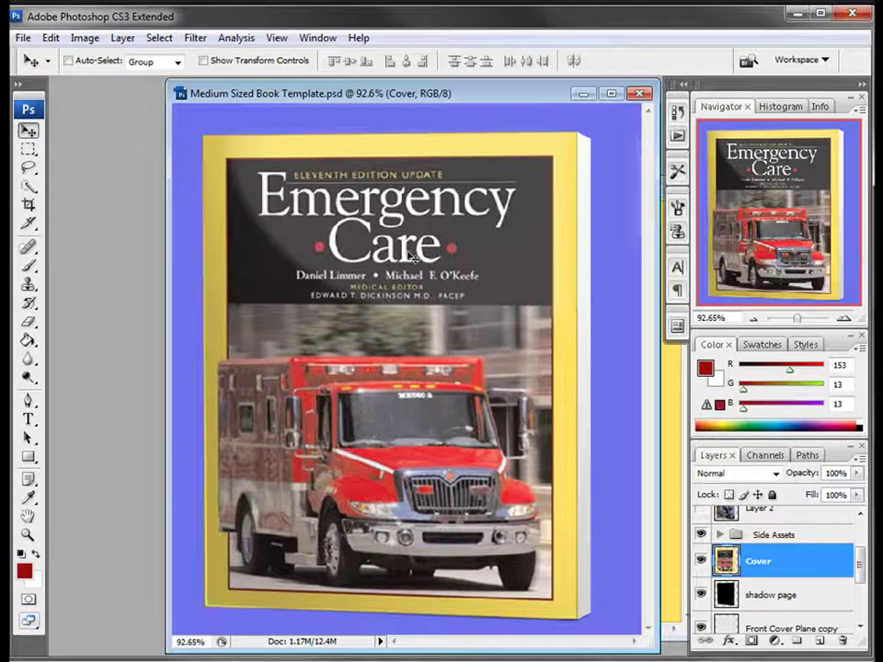
{"action": "key", "text": "ctrl+t"}
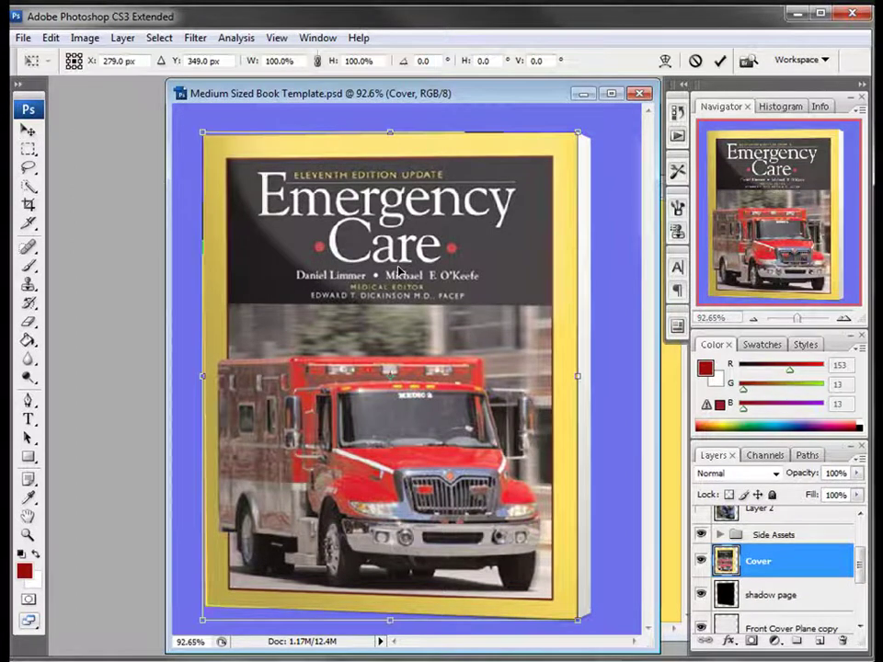
Warp the Cover layer, pulling its top-right corner slightly inward, and apply the warp
{"action": "right_click", "coordinate": [555, 159]}
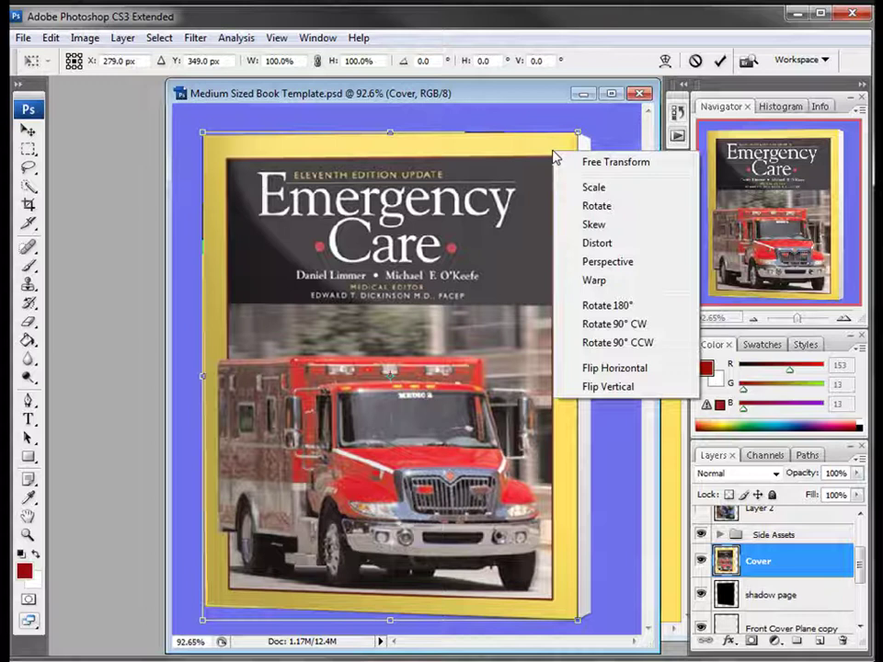
{"action": "left_click", "coordinate": [595, 281]}
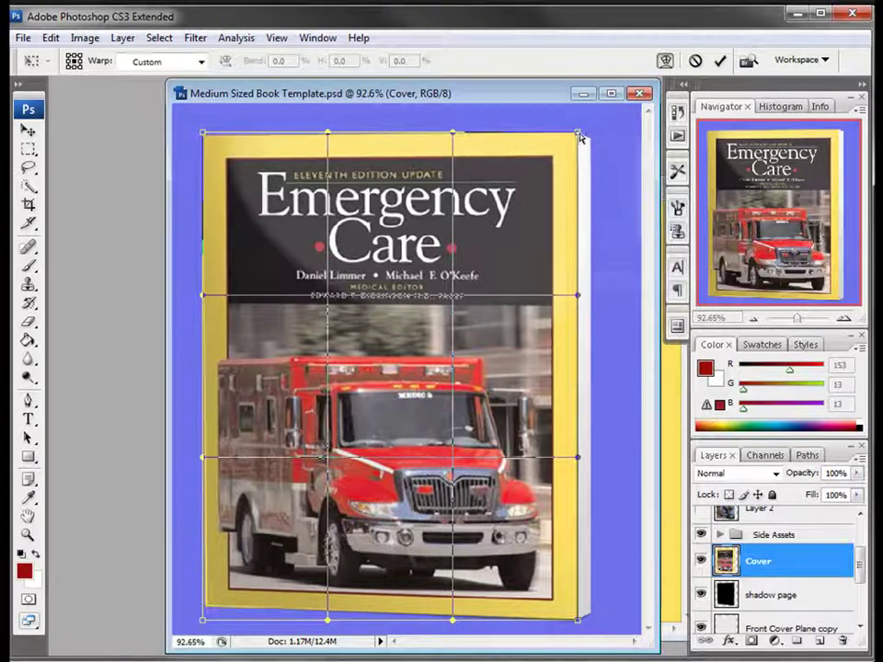
{"action": "left_click_drag", "start_coordinate": [579, 138], "coordinate": [572, 138]}
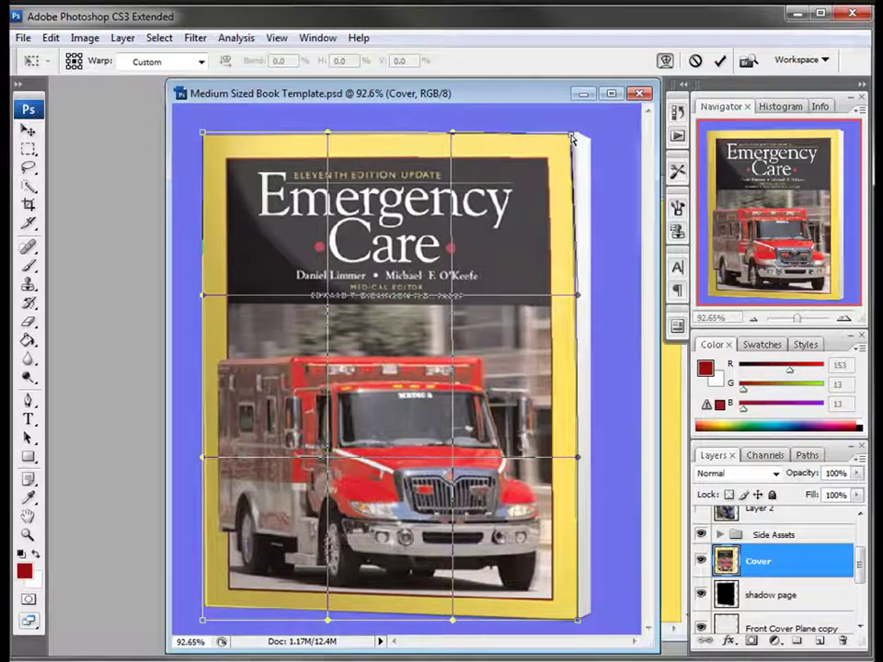
{"action": "key", "text": "Return"}
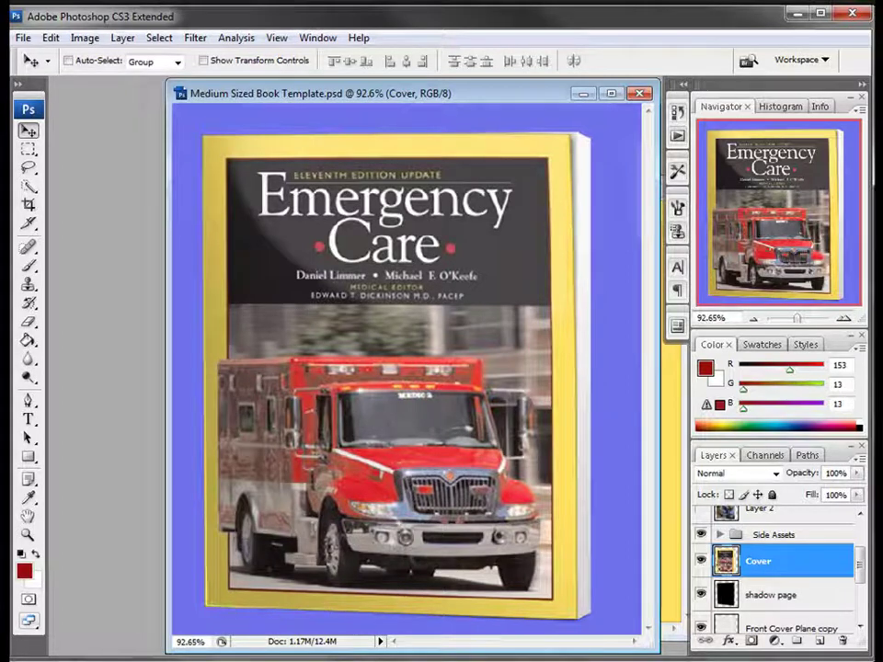
Select Front Cover Shading and hide the Bg Visual layer, leaving a transparent background
{"action": "scroll", "coordinate": [862, 561], "scroll_direction": "up", "scroll_amount": 3}
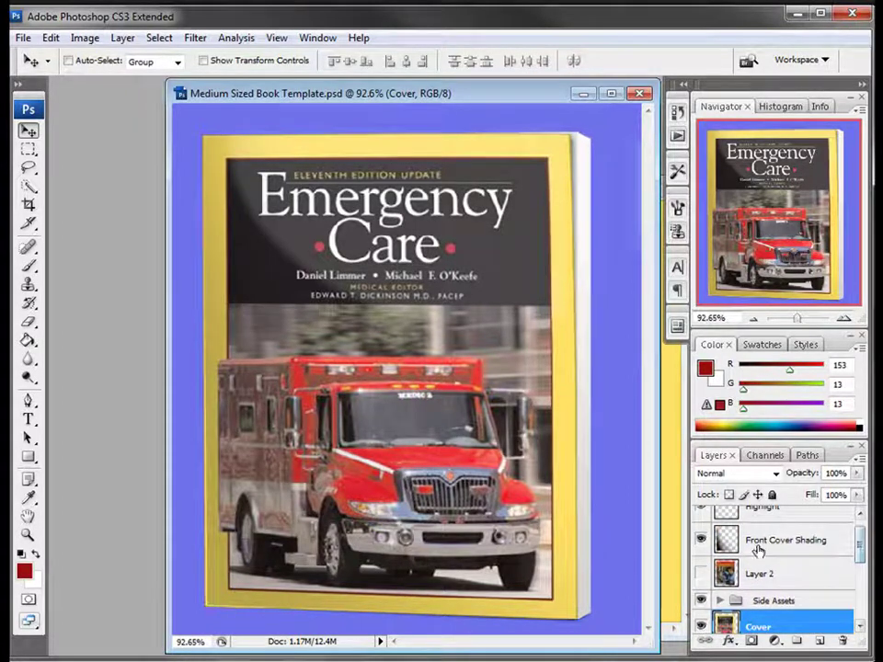
{"action": "left_click", "coordinate": [777, 540]}
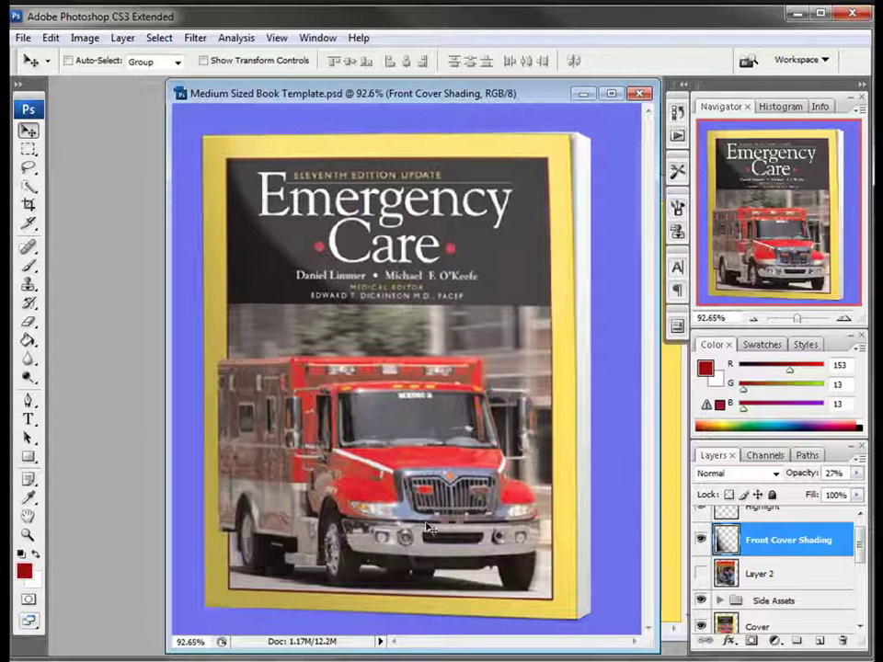
{"action": "left_click_drag", "start_coordinate": [862, 548], "coordinate": [861, 593]}
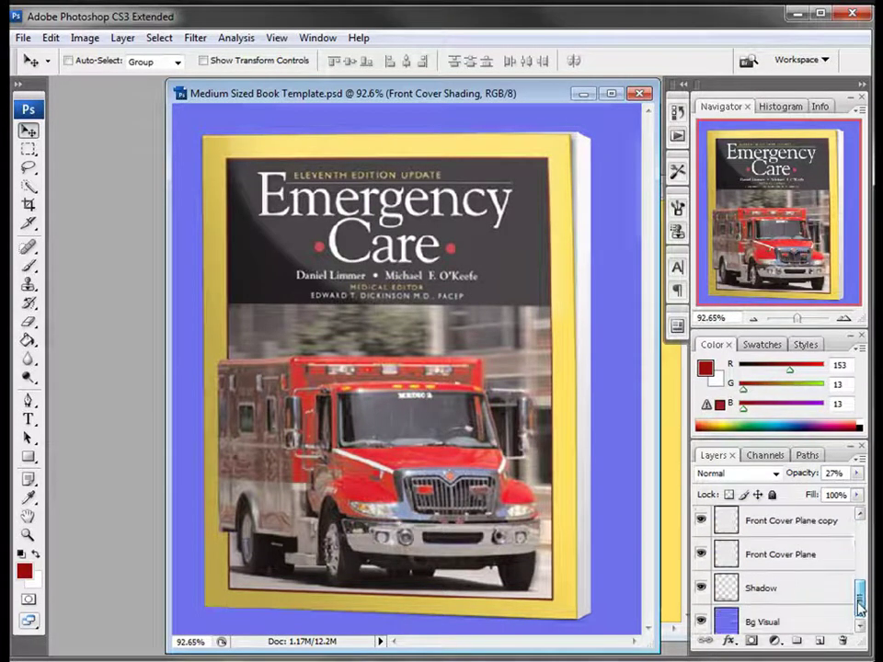
{"action": "left_click", "coordinate": [700, 618]}
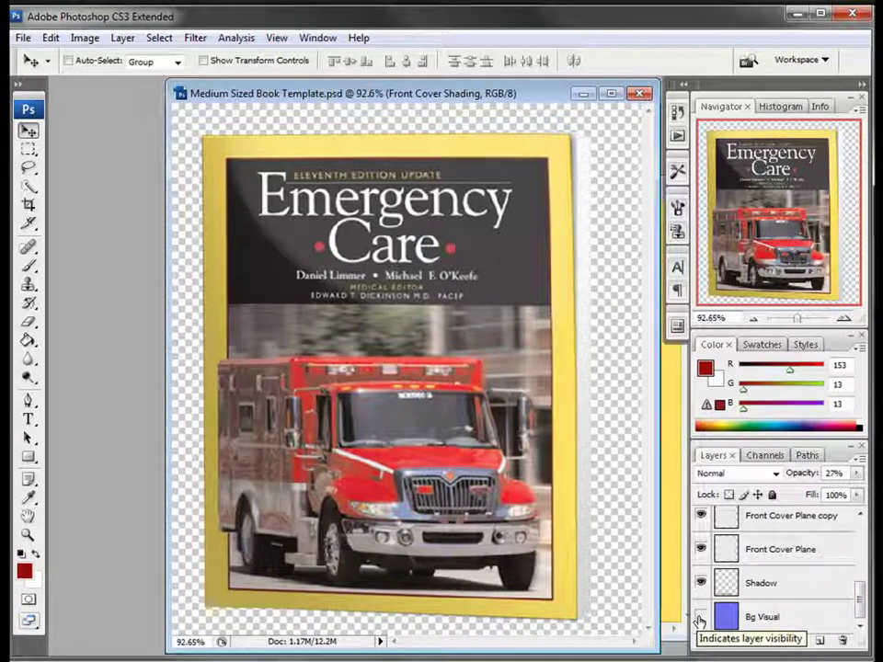
{"action": "left_click", "coordinate": [22, 37]}
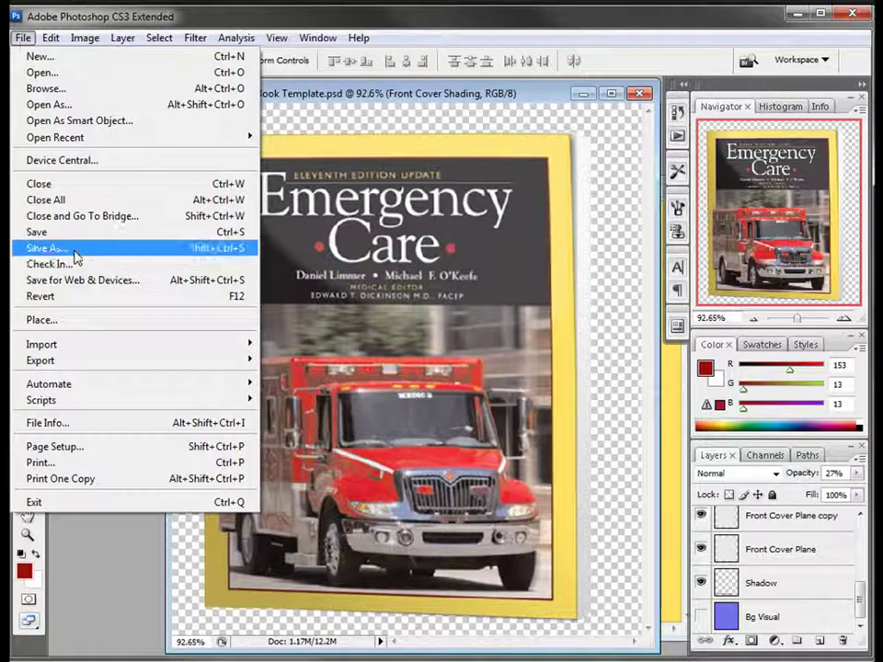
{"action": "left_click", "coordinate": [74, 246]}
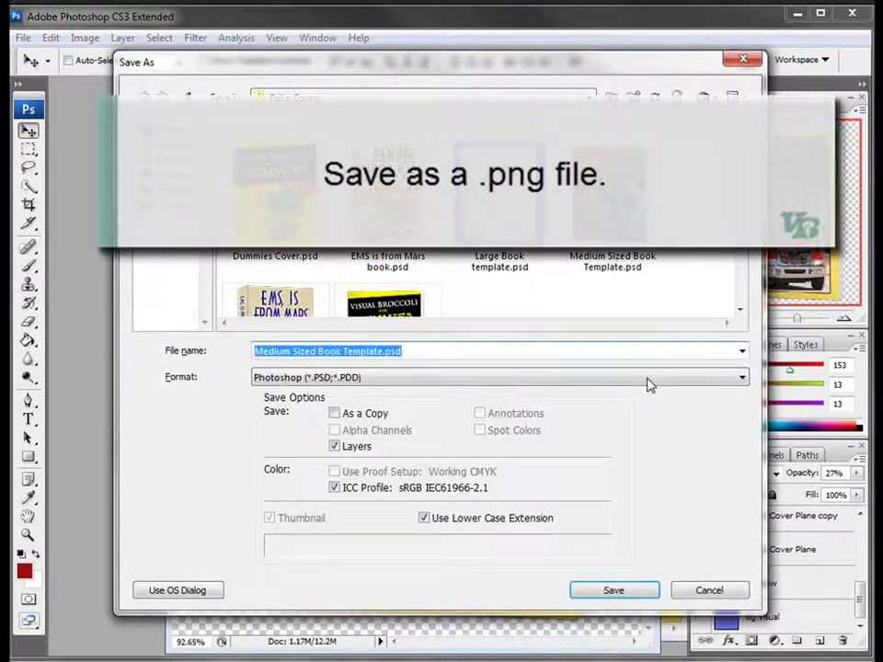
{"action": "left_click", "coordinate": [649, 385]}
{"action": "left_click", "coordinate": [743, 379]}
{"action": "left_click", "coordinate": [745, 382]}
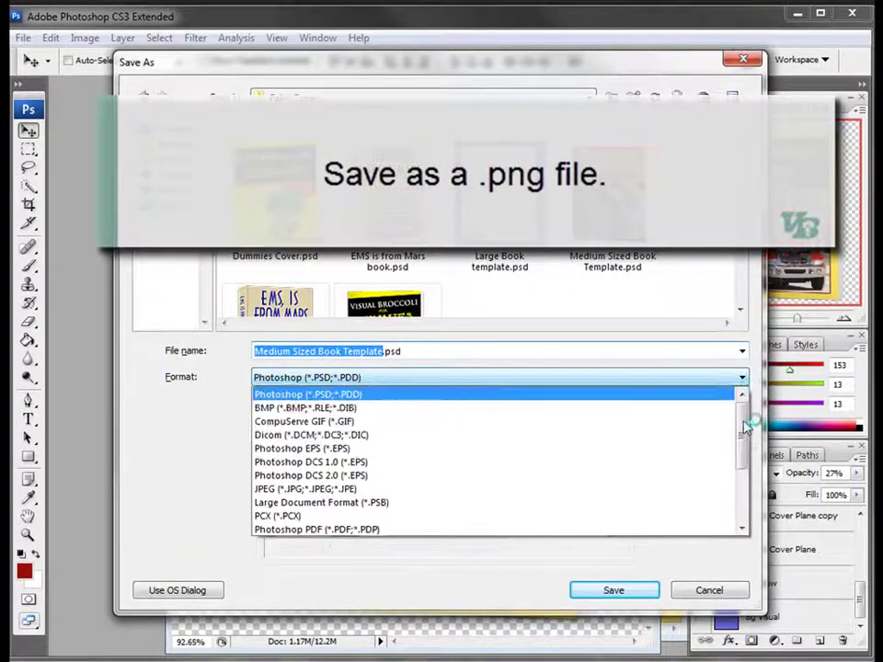
{"action": "left_click_drag", "start_coordinate": [745, 457], "coordinate": [745, 497]}
{"action": "left_click", "coordinate": [295, 475]}
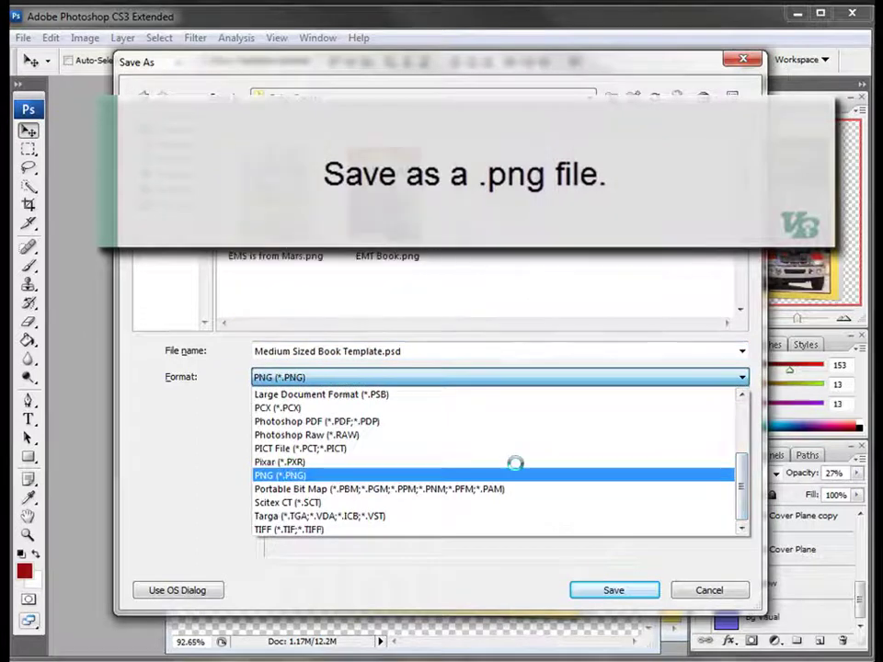
{"action": "left_click", "coordinate": [690, 593]}
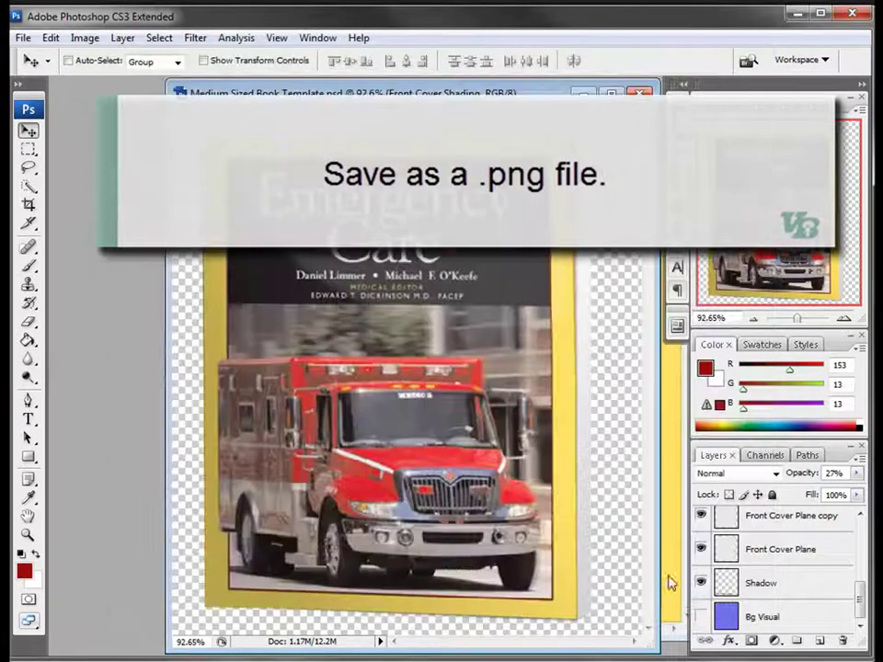